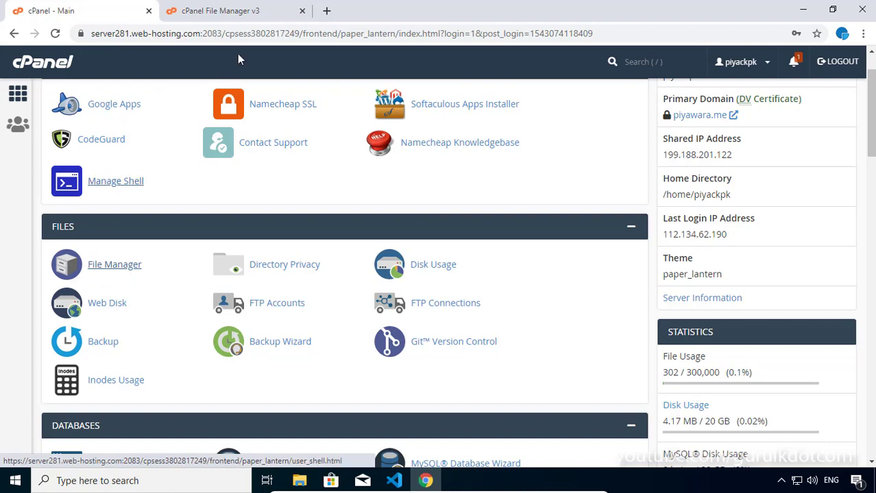
Search Google for filezilla in a new browser tab and open the FileZilla project website
click(219, 11)
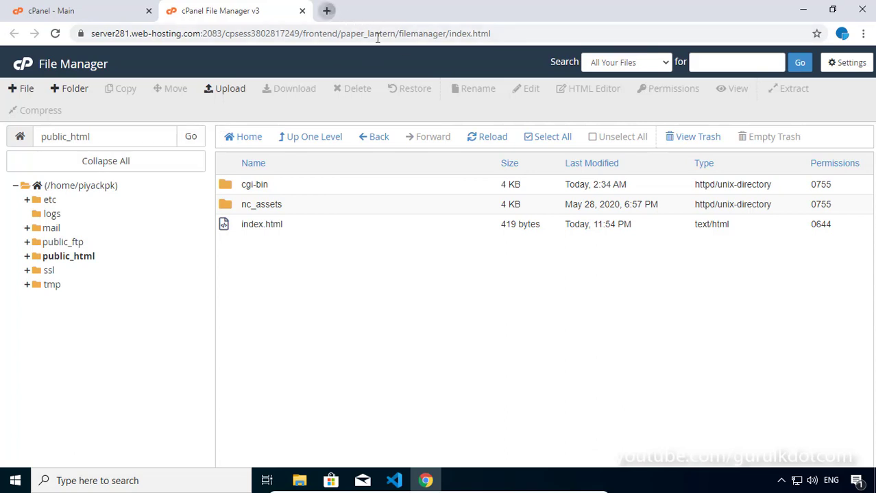
key(ctrl+t)
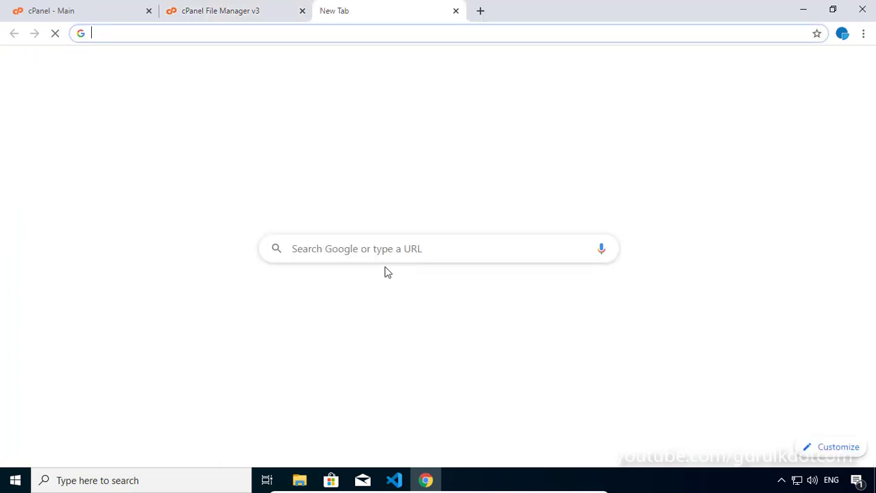
click(383, 254)
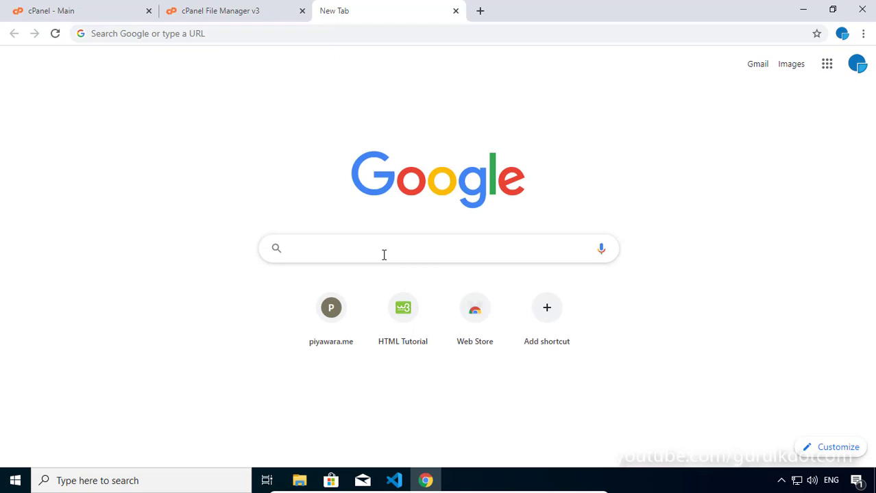
text(fi)
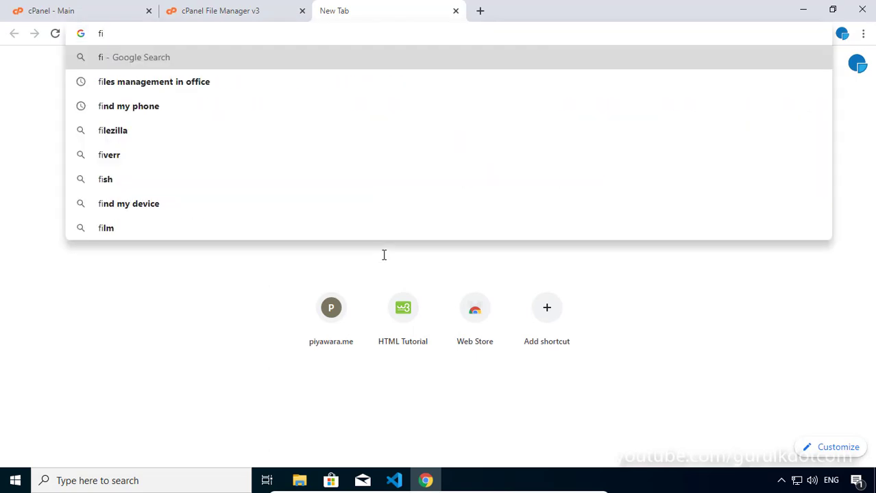
text(lezila)
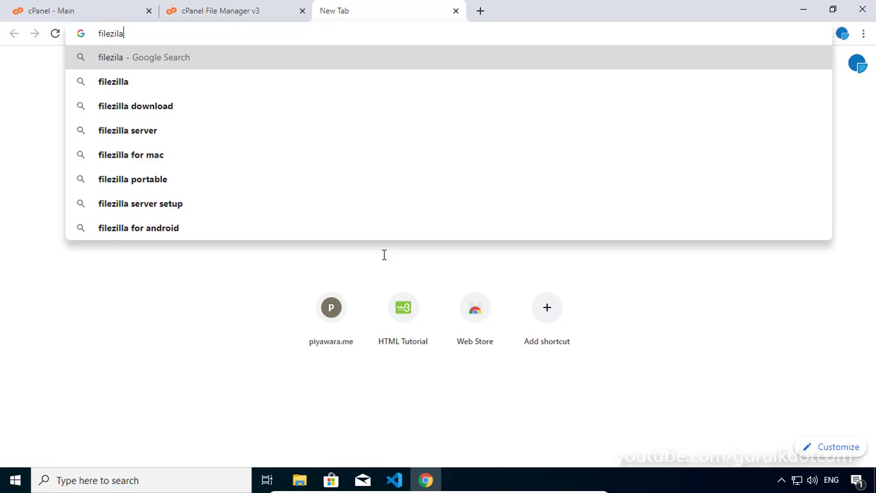
key(BackSpace)
text(la)
key(Return)
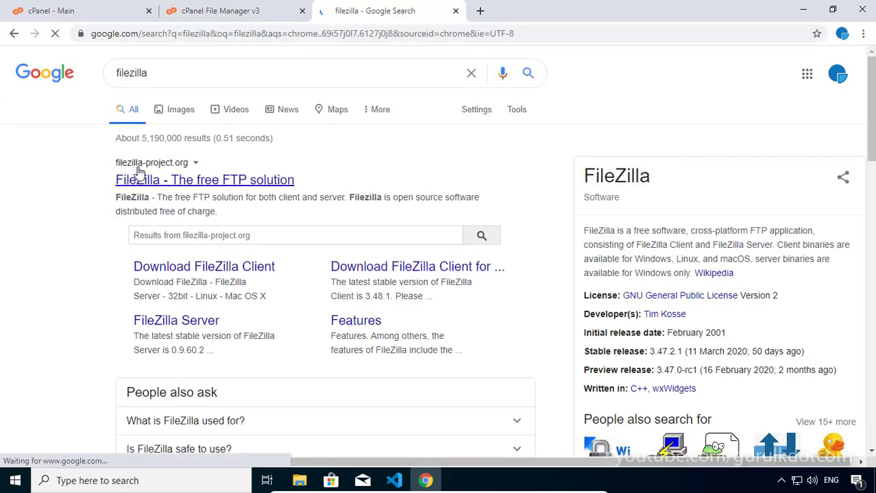
click(196, 183)
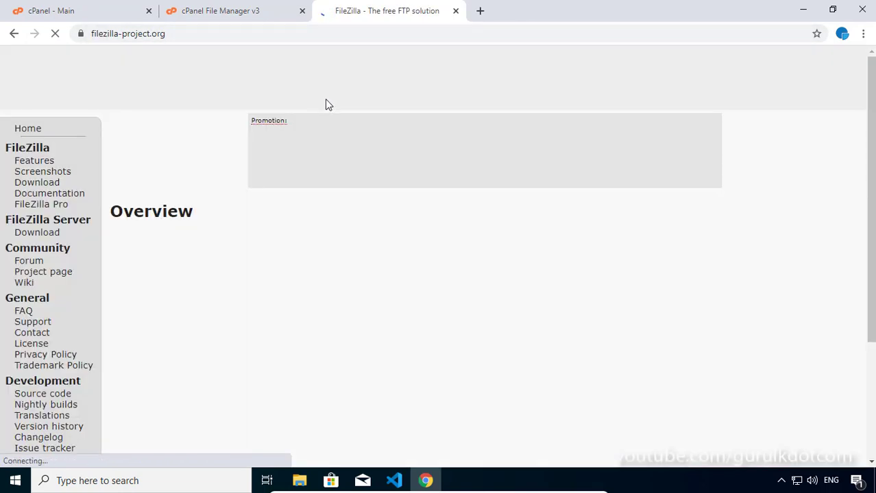
Download the free standard edition of FileZilla Client for Windows (64bit)
scroll(185, 192, down, 1)
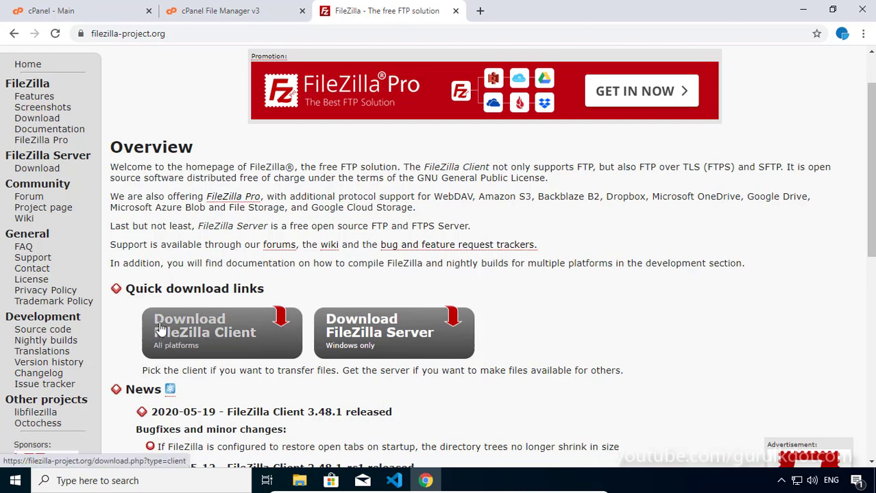
click(211, 332)
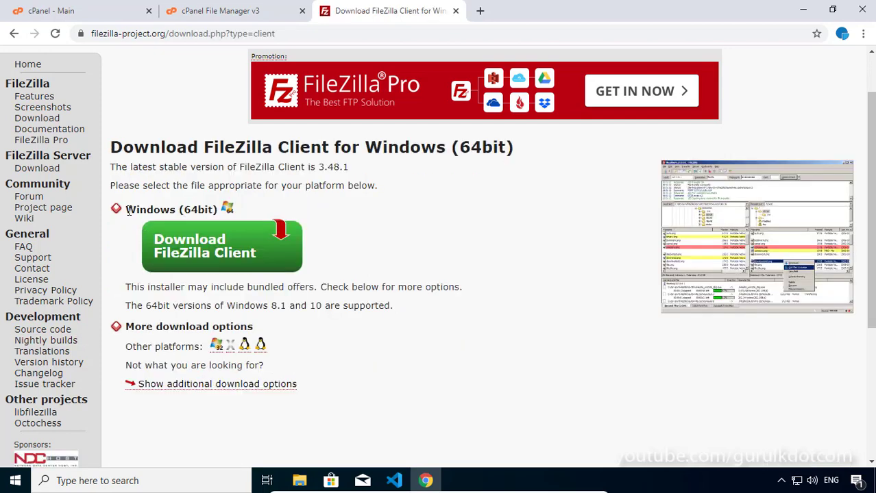
click(233, 252)
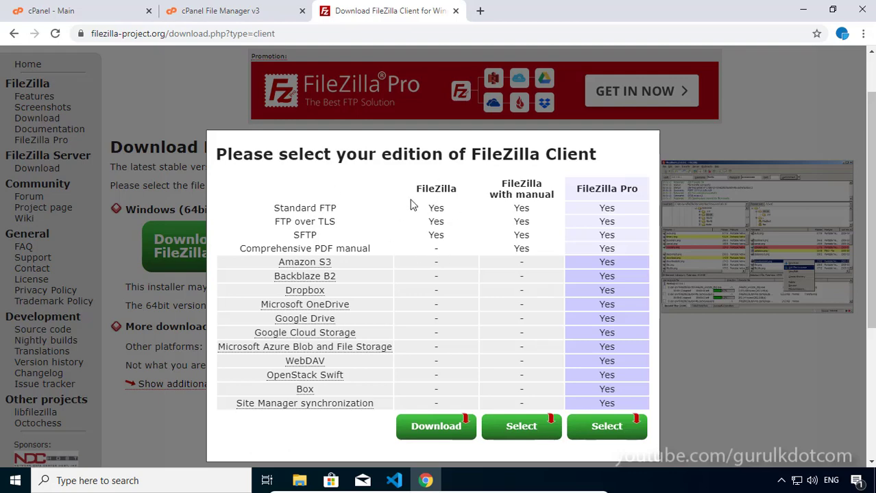
click(437, 432)
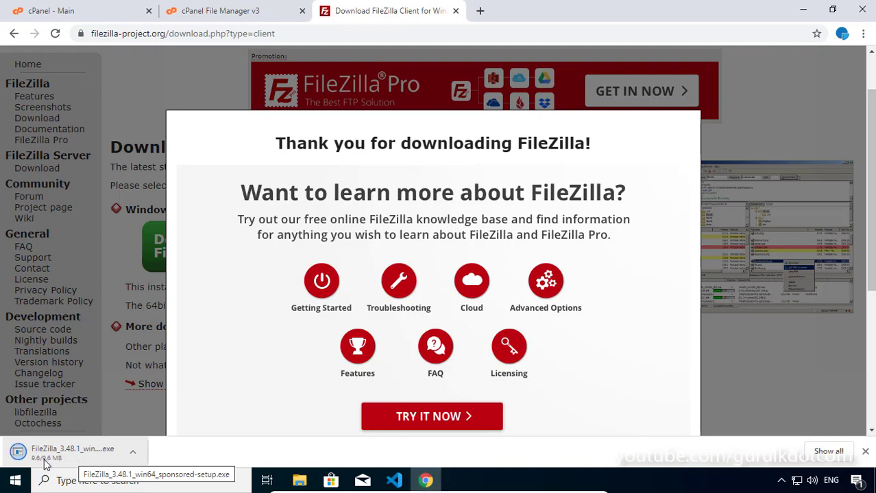
Show the downloaded FileZilla_3.48.1_win64_sponsored-setup file in its folder and run the installer
click(134, 453)
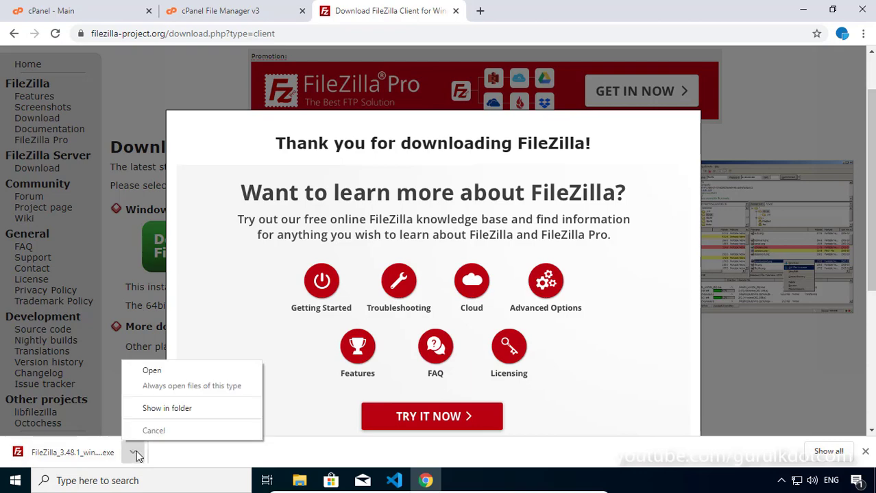
click(167, 410)
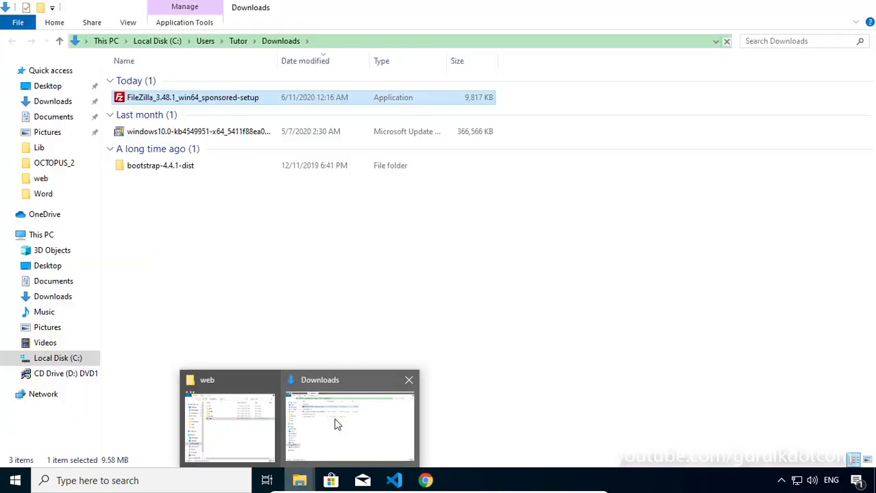
click(335, 425)
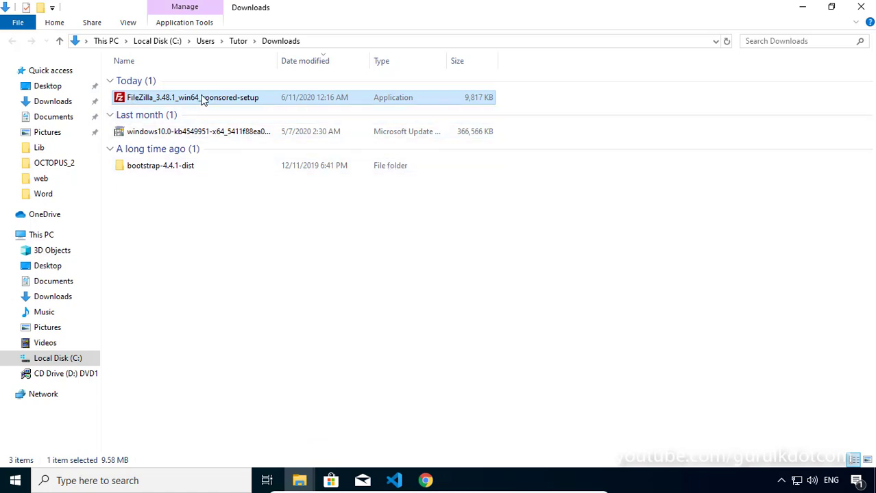
double_click(147, 100)
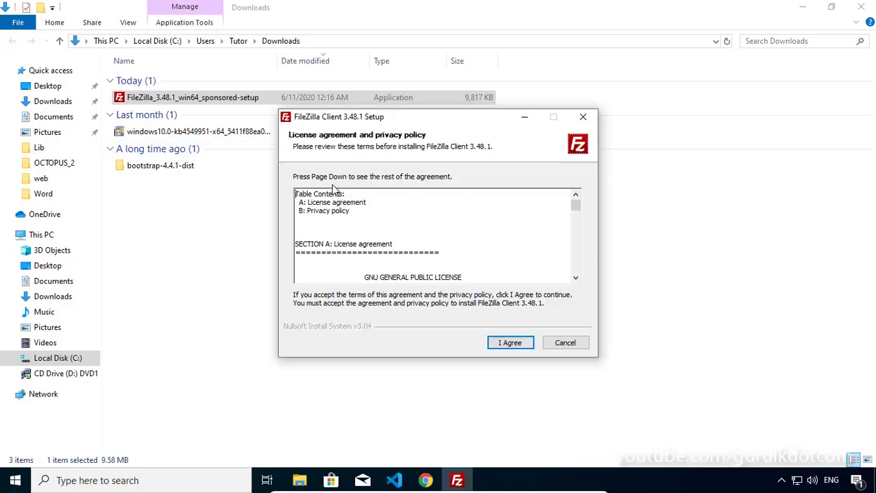
Accept the license, install FileZilla Client 3.48.1 with the desktop icon included, and start it when setup finishes
click(511, 344)
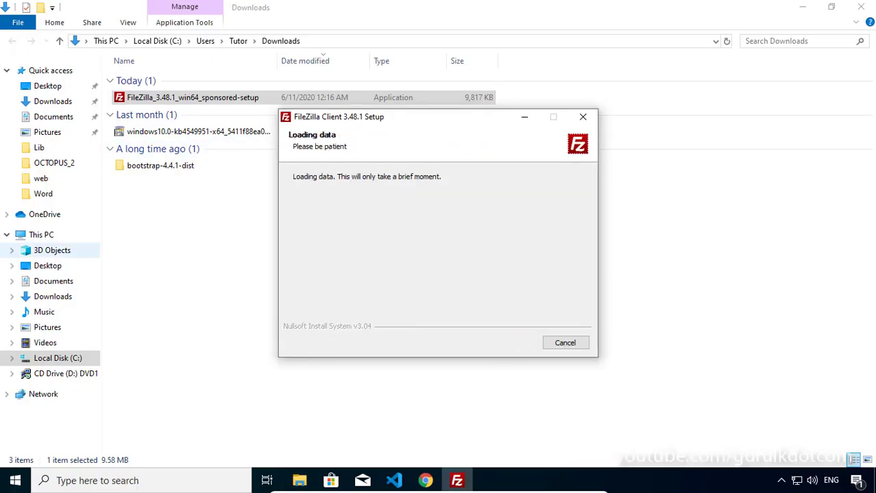
click(513, 343)
click(440, 287)
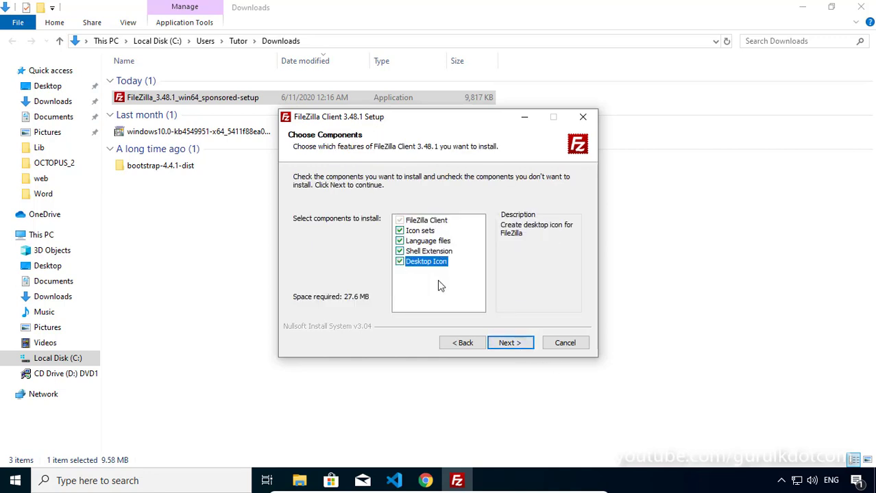
click(509, 342)
click(509, 343)
key(Return)
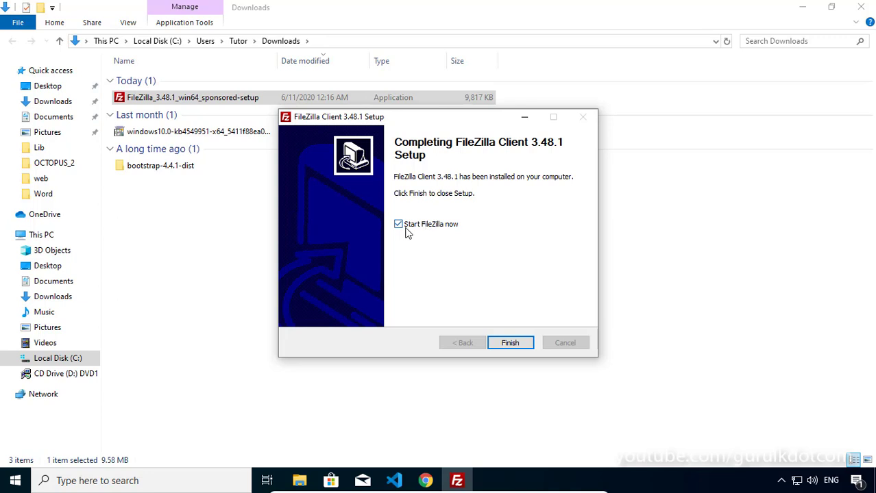
click(510, 343)
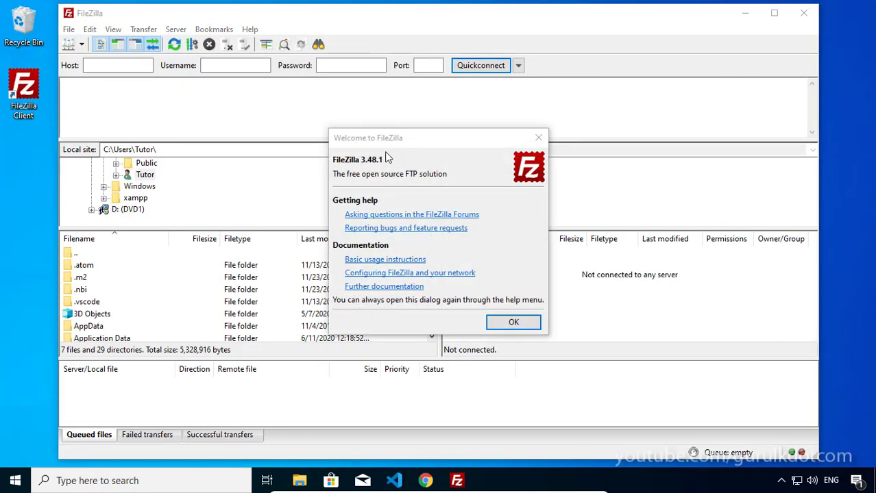
Dismiss the Welcome to FileZilla dialog and shift the main FileZilla window slightly sideways
drag(376, 147, 275, 103)
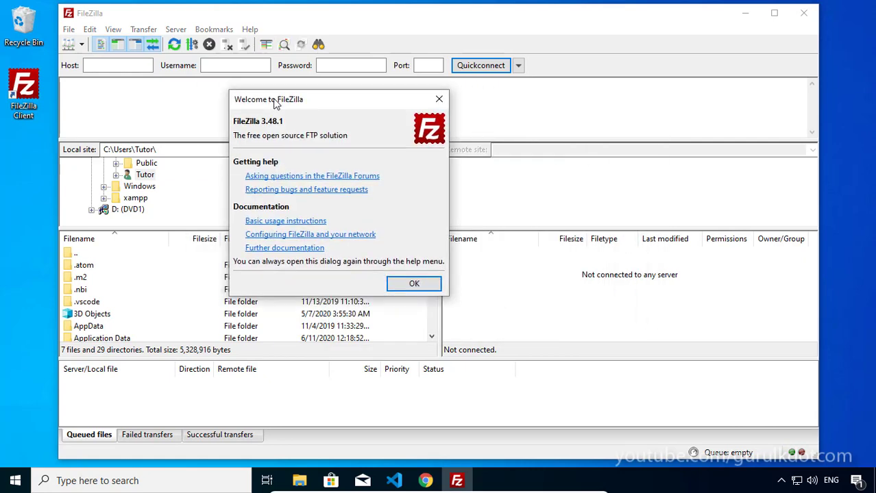
click(414, 284)
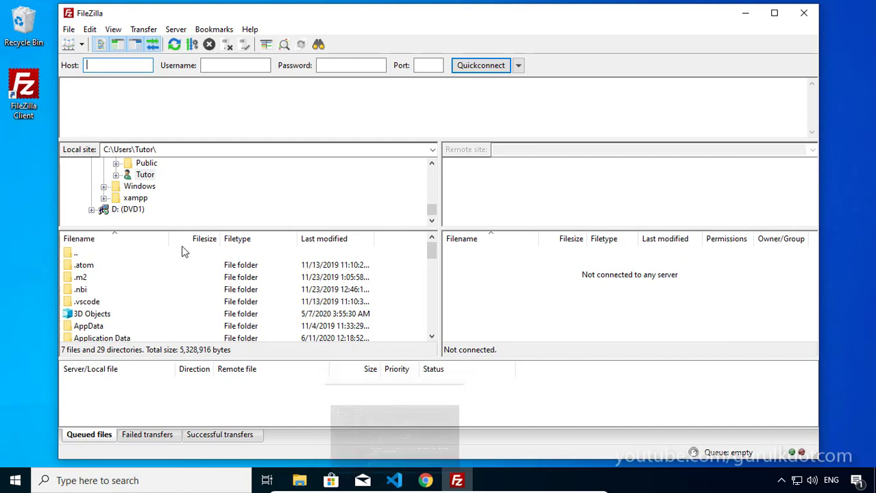
drag(327, 20, 354, 20)
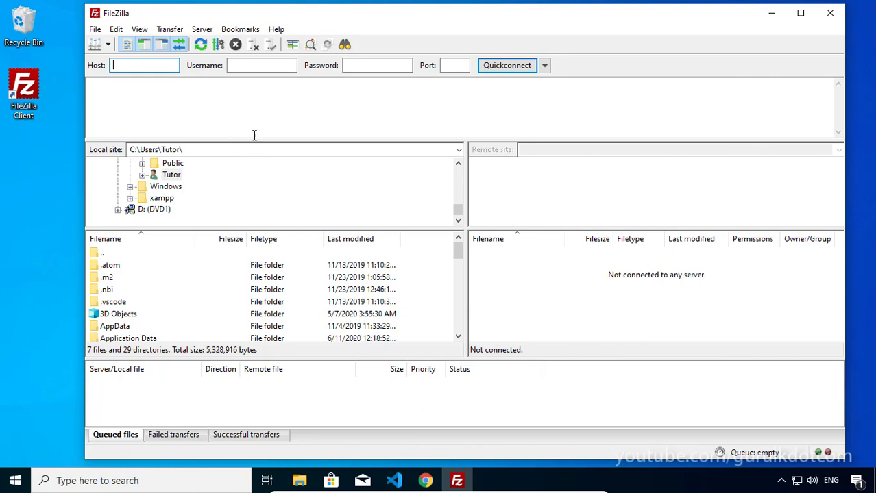
Create a new site named piyawara.me under My Sites in the Site Manager
click(95, 45)
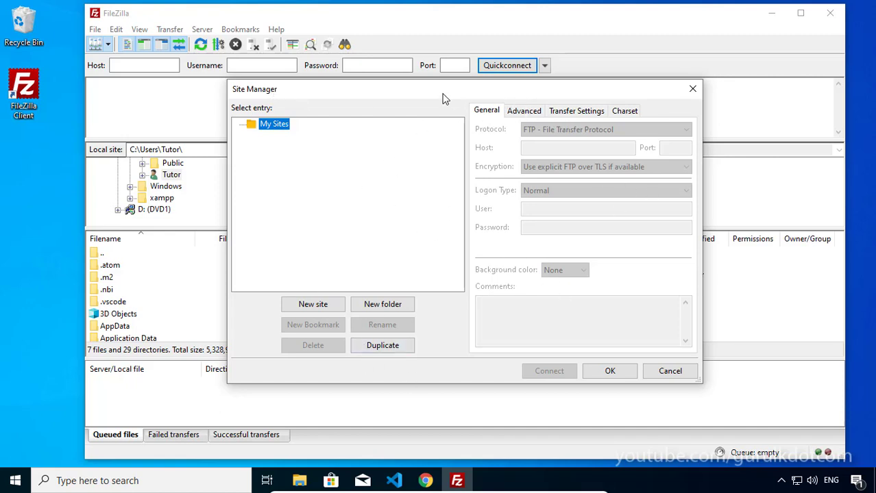
drag(380, 98, 342, 85)
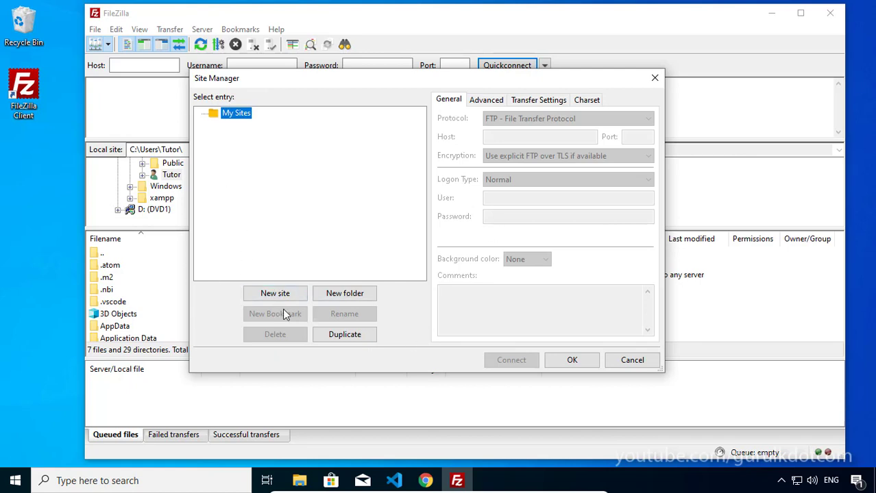
click(273, 295)
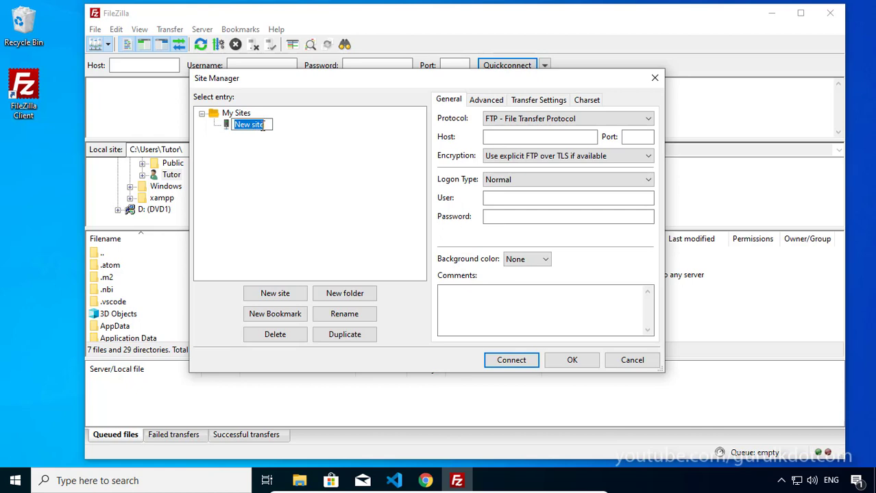
text(piyawara.me)
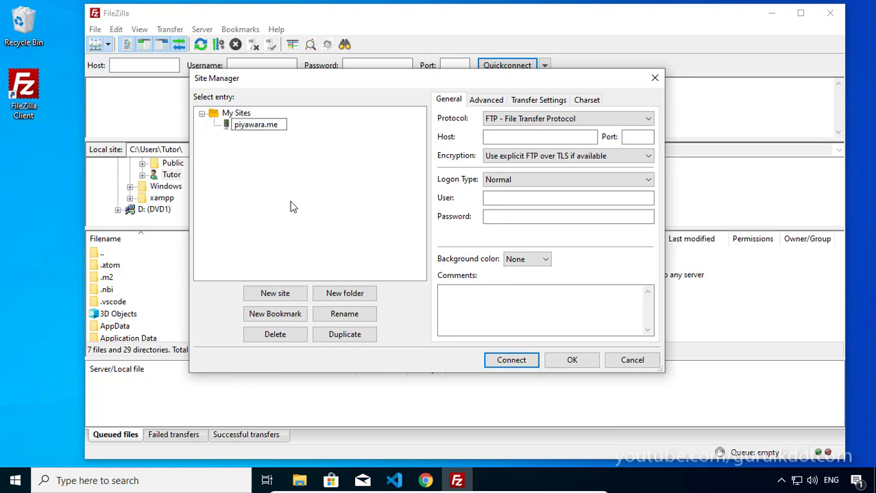
Set the site's host to server281.web-hosting.com and its port to 21
click(495, 136)
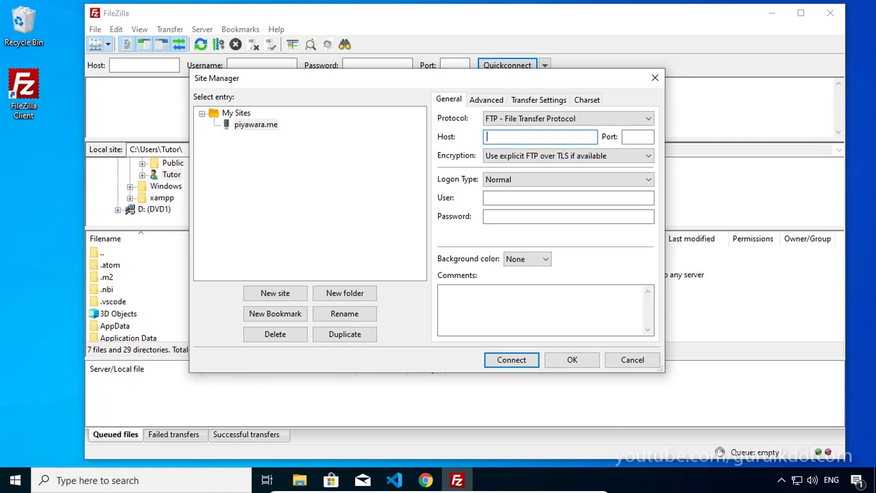
right_click(500, 137)
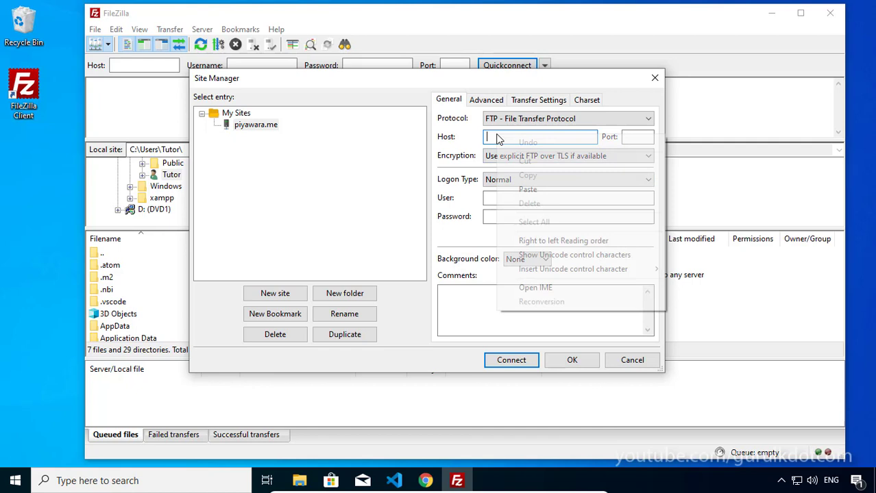
click(527, 189)
key(Tab)
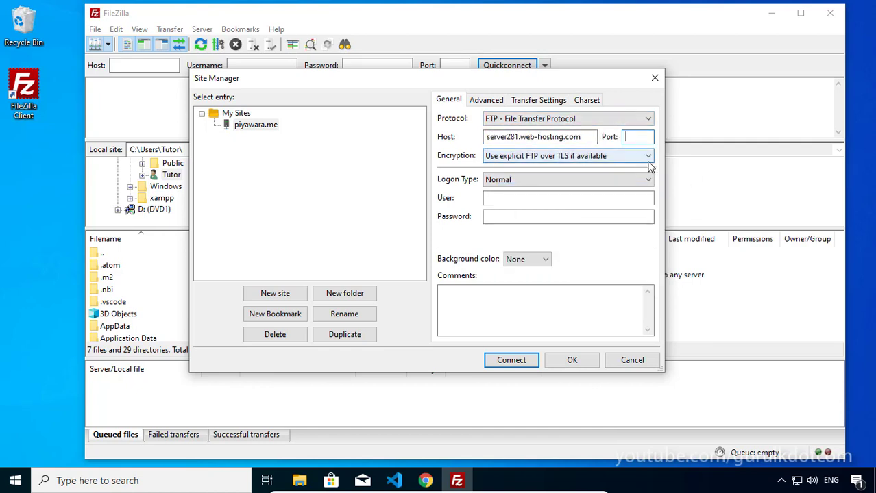
click(491, 220)
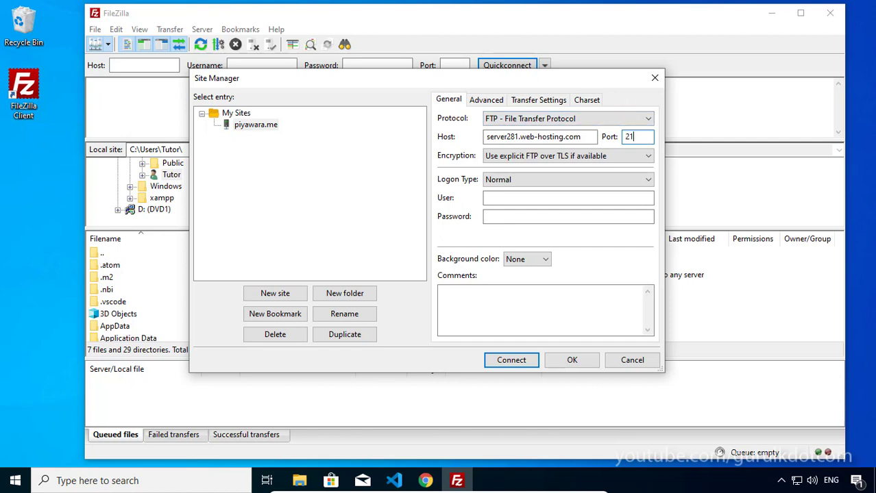
Enter the hosting account's username as the site's user
click(511, 199)
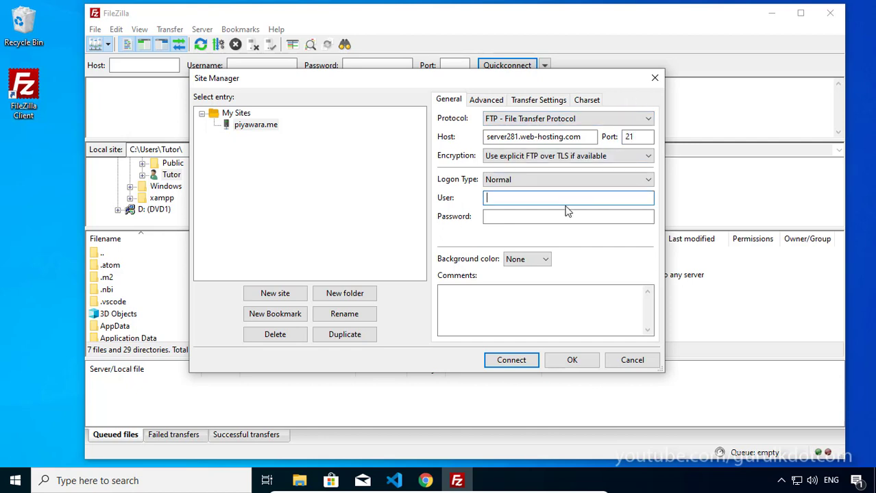
click(496, 217)
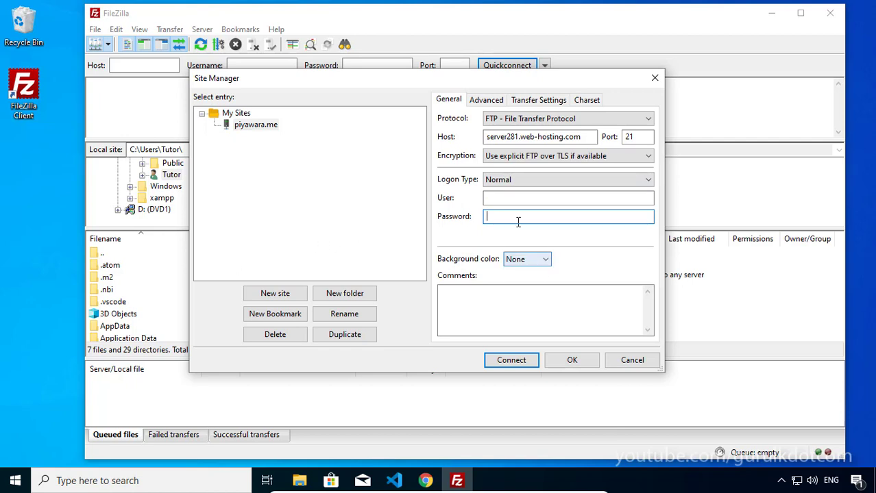
click(496, 199)
right_click(499, 200)
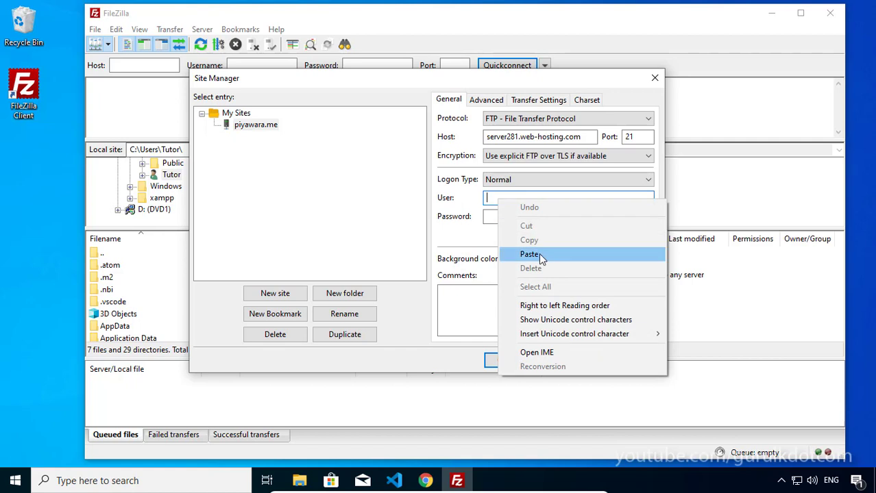
click(543, 254)
Enter the hosting account's password for the piyawara.me site and start the connection
click(542, 217)
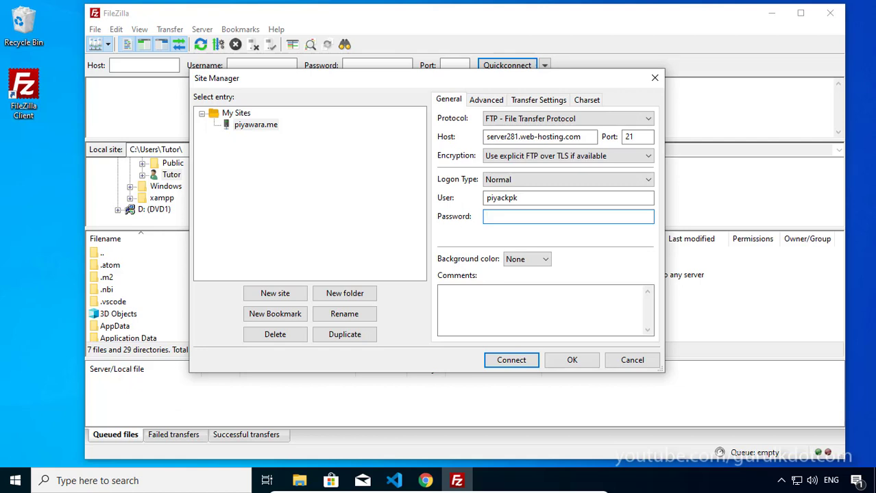
right_click(489, 218)
click(535, 277)
click(511, 360)
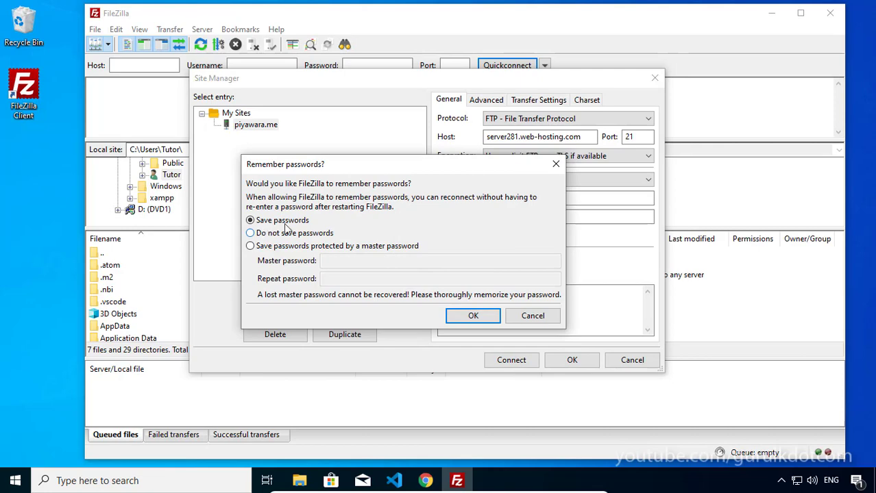
Accept saving passwords and trust the server's certificate for future sessions and the listed alternative hostnames
mouse_move(351, 164)
mouse_down()
mouse_move(401, 168)
mouse_move(382, 187)
mouse_move(391, 255)
mouse_move(397, 196)
mouse_move(364, 174)
mouse_up()
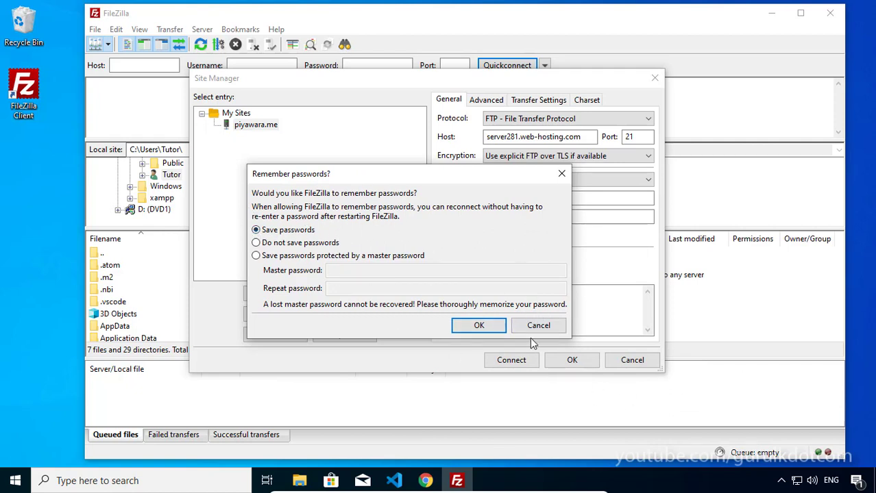
click(486, 326)
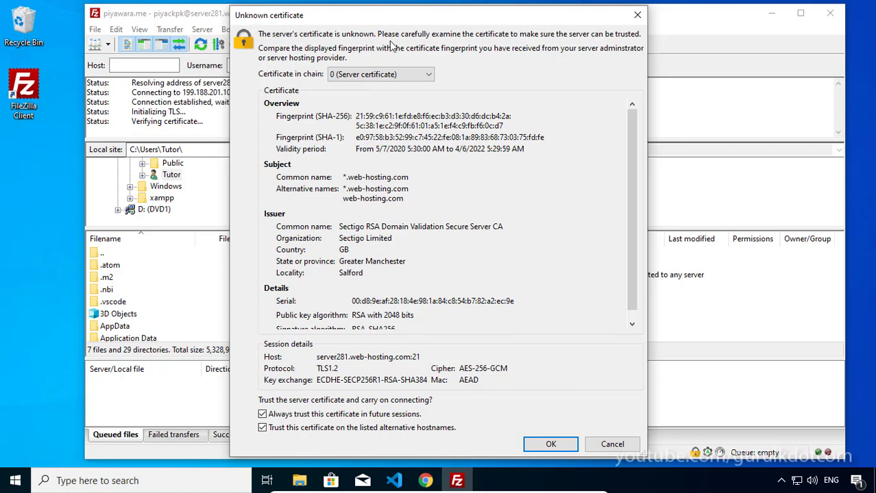
click(552, 446)
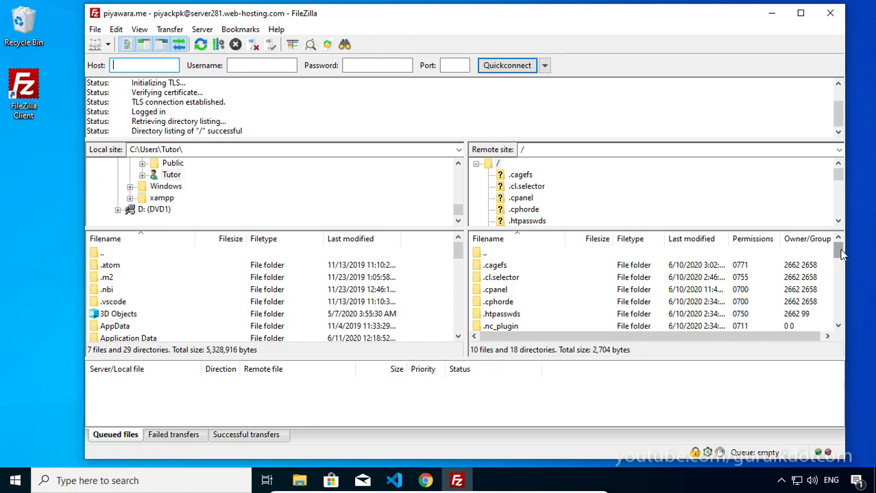
Maximize the FileZilla window and look through the remote root directory for the public_html folder
mouse_move(840, 253)
mouse_down()
mouse_move(835, 324)
mouse_move(837, 250)
mouse_up()
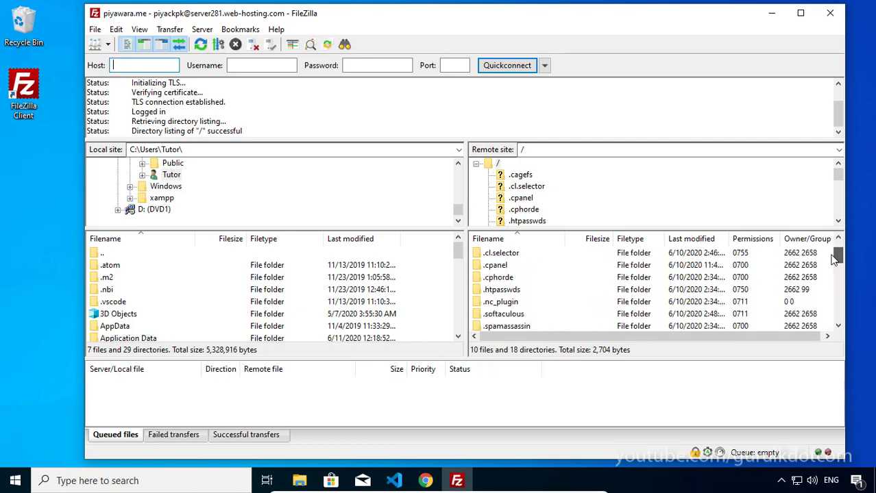
click(800, 12)
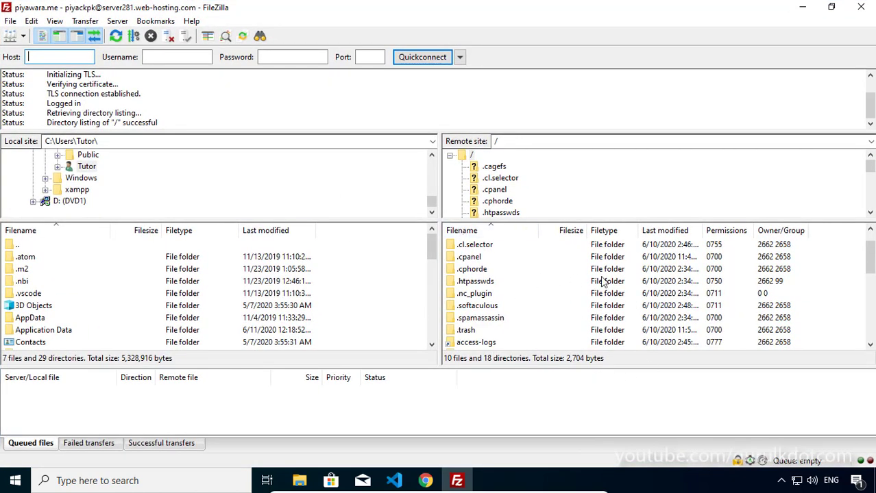
click(463, 258)
scroll(607, 284, down, 8)
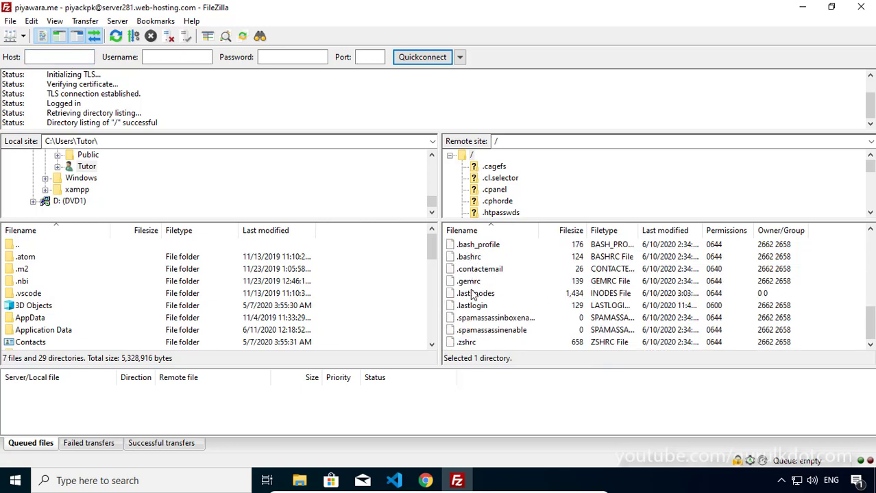
scroll(544, 299, up, 2)
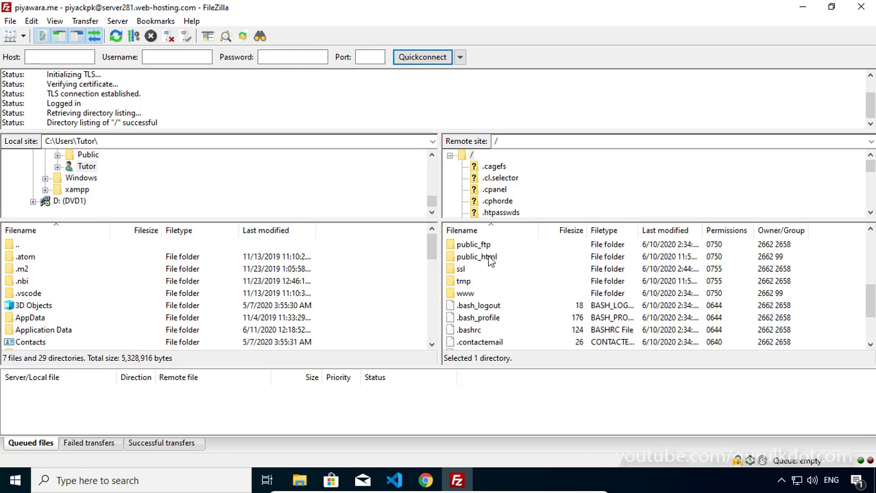
Disconnect from the server and set the piyawara.me site's default remote directory to /public_html
click(169, 38)
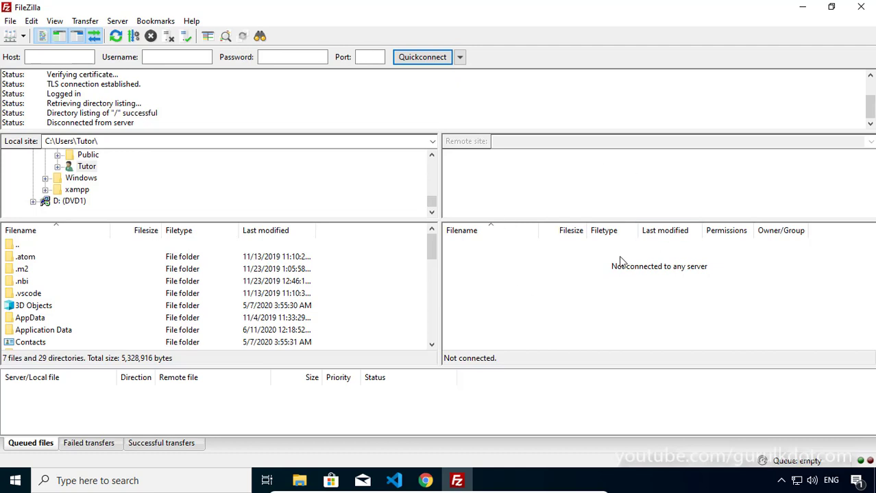
click(10, 37)
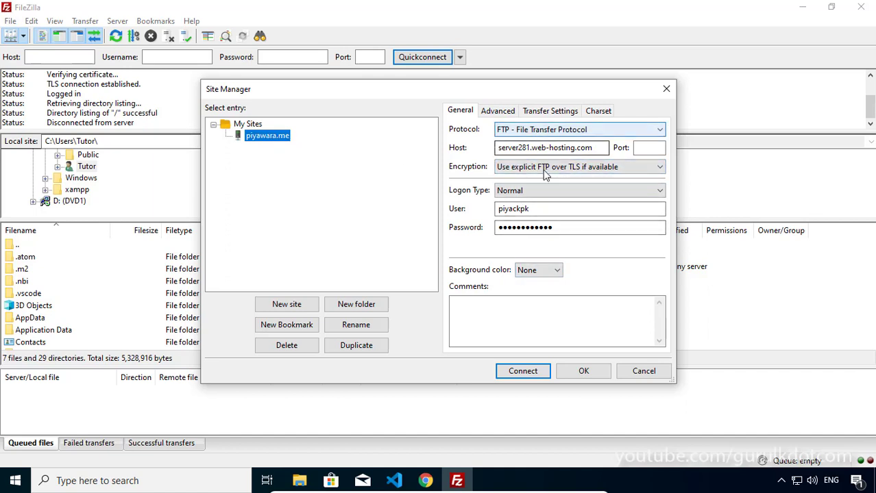
click(497, 111)
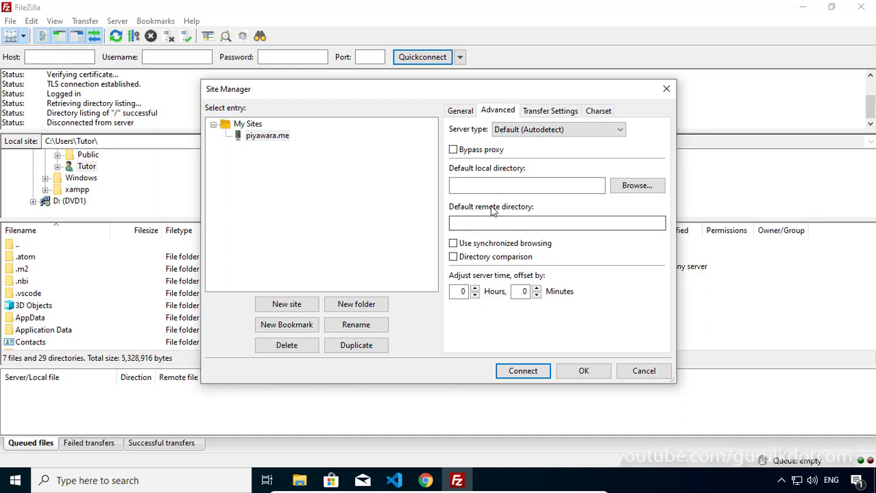
click(506, 223)
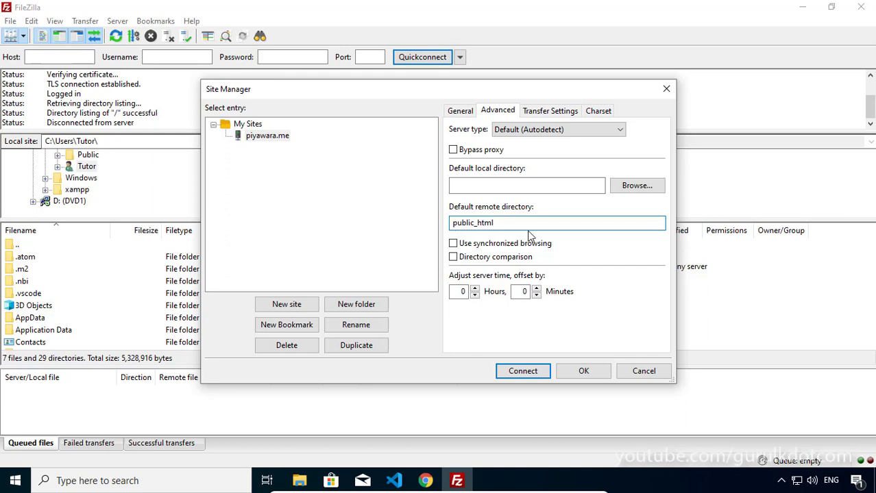
text(/)
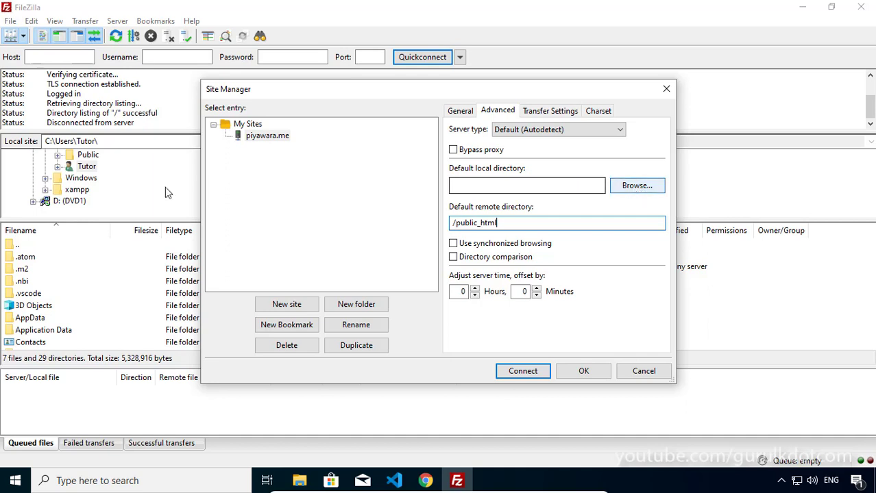
Check the local website files, set the site's default local directory to the web folder in Documents, and save the site settings
click(309, 484)
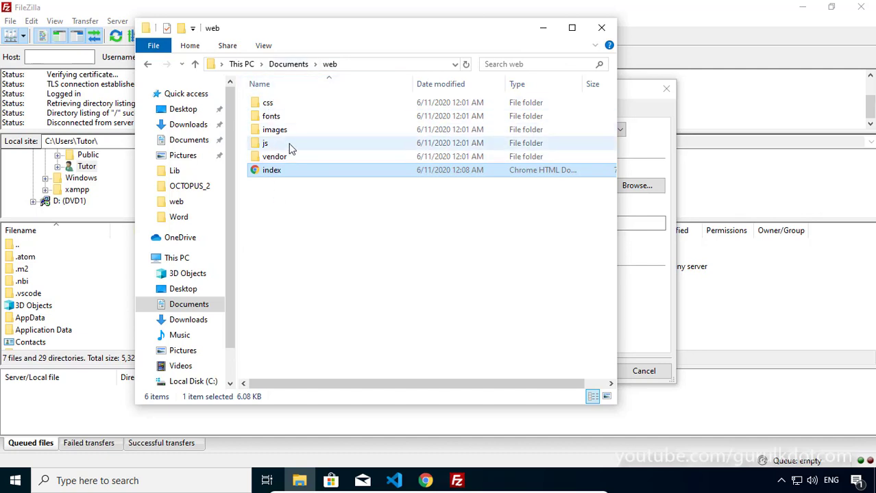
click(542, 29)
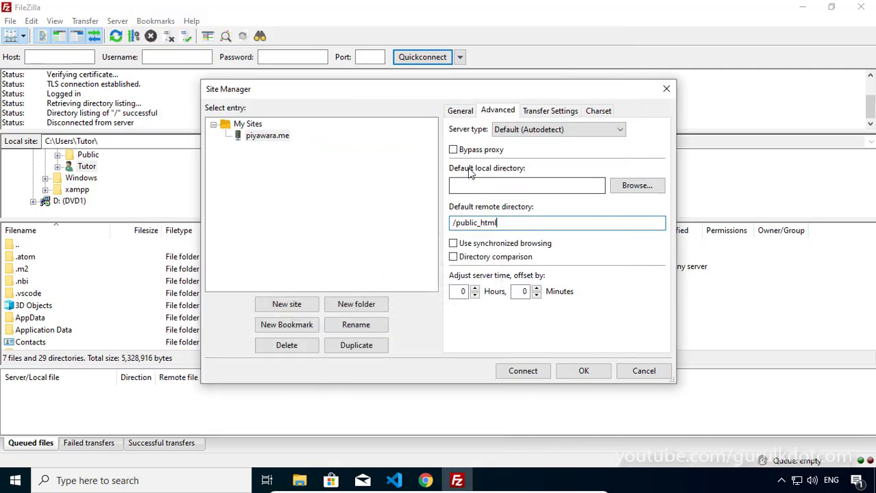
click(641, 185)
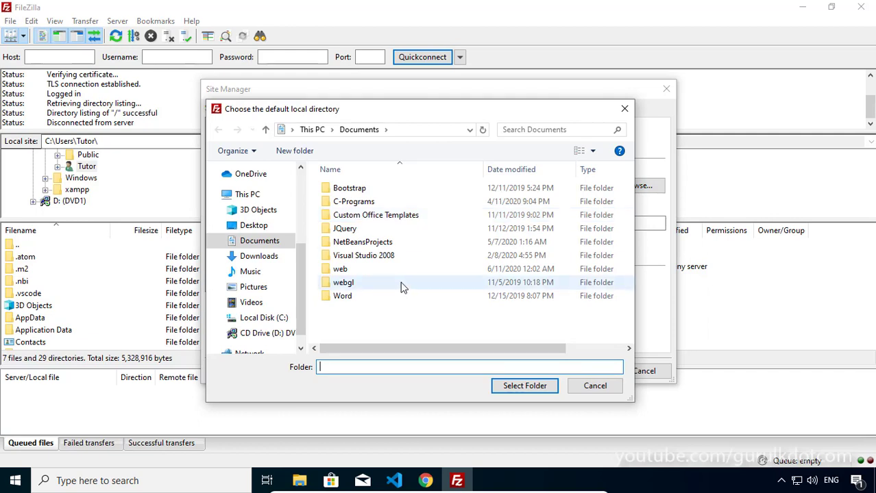
double_click(352, 270)
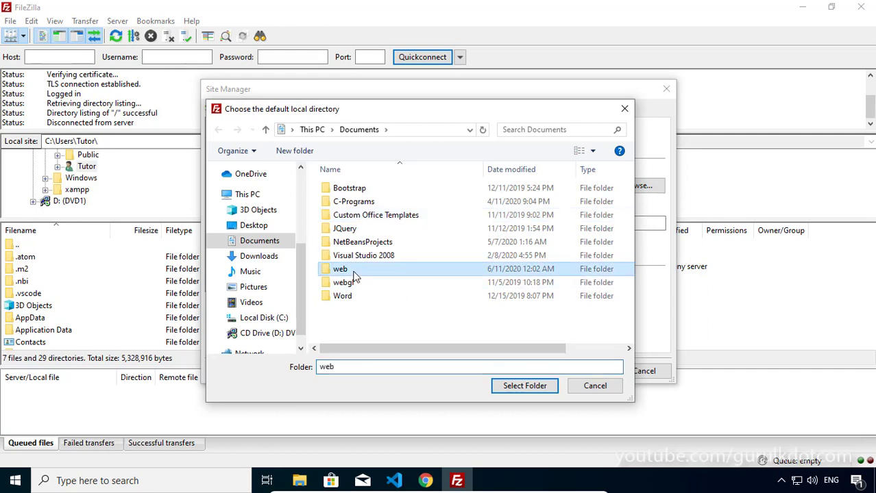
click(523, 388)
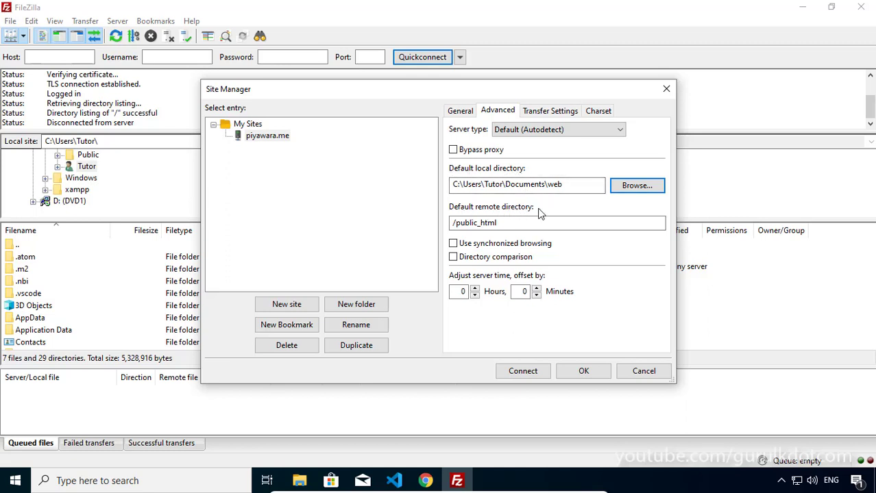
click(583, 372)
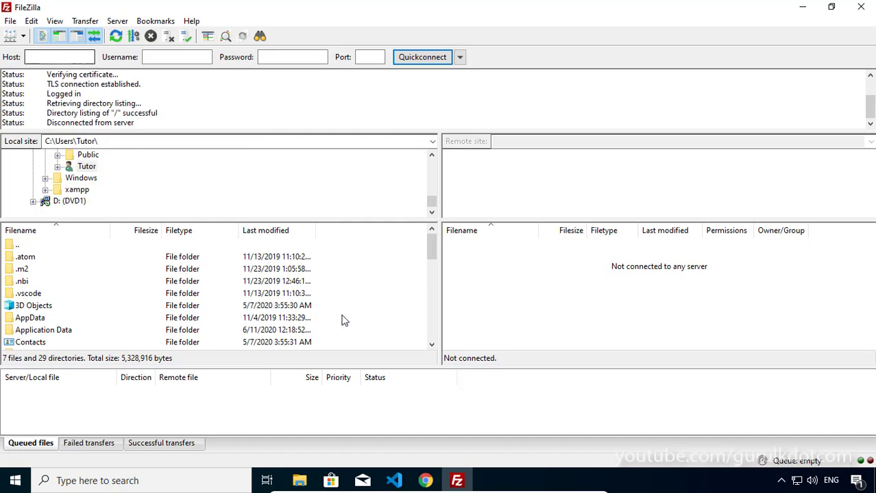
Reconnect to the saved piyawara.me site
click(24, 37)
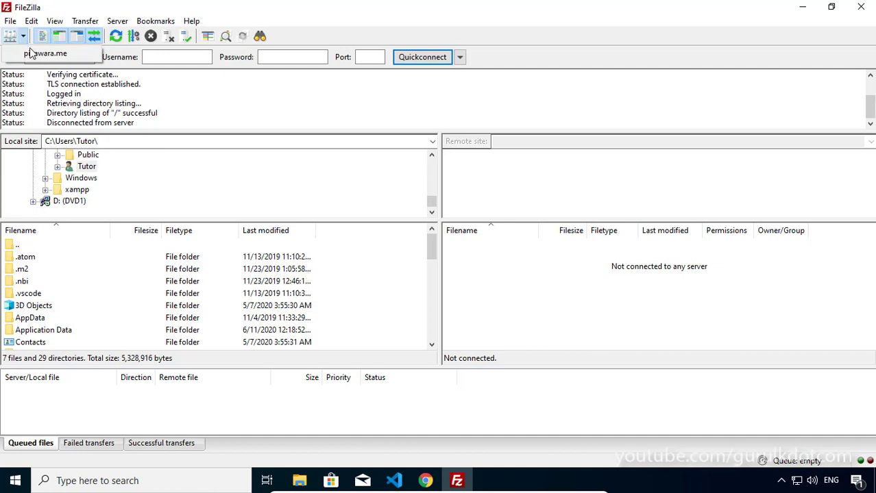
click(45, 53)
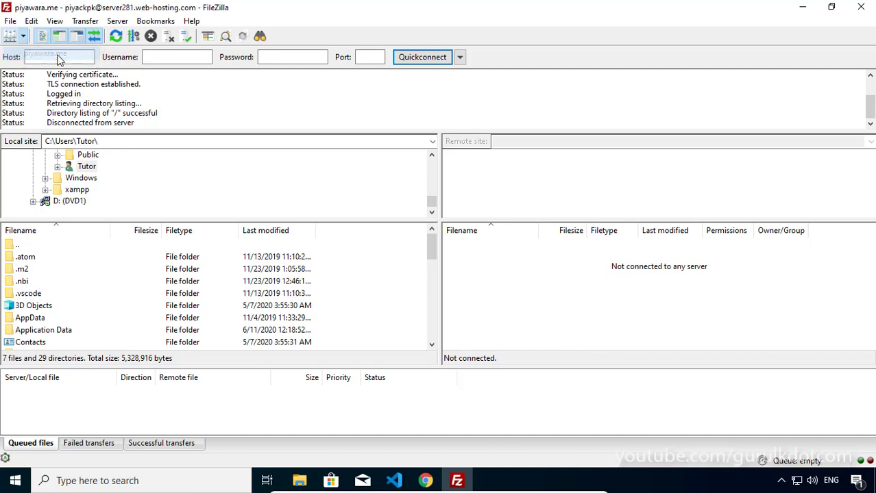